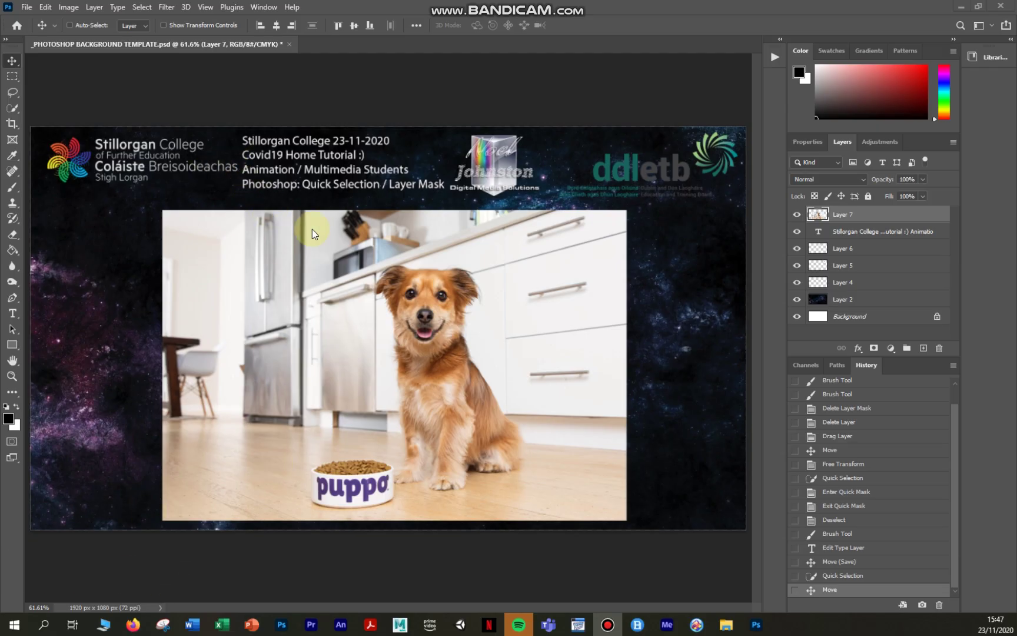
Select the whole dog on Layer 7 with the Quick Selection tool
click(10, 111)
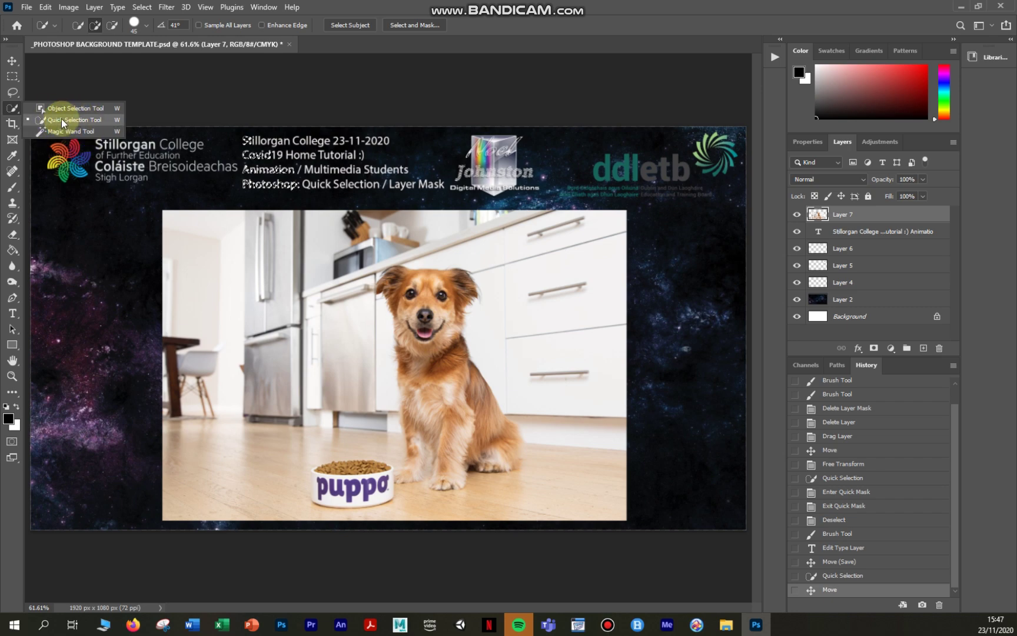
click(77, 120)
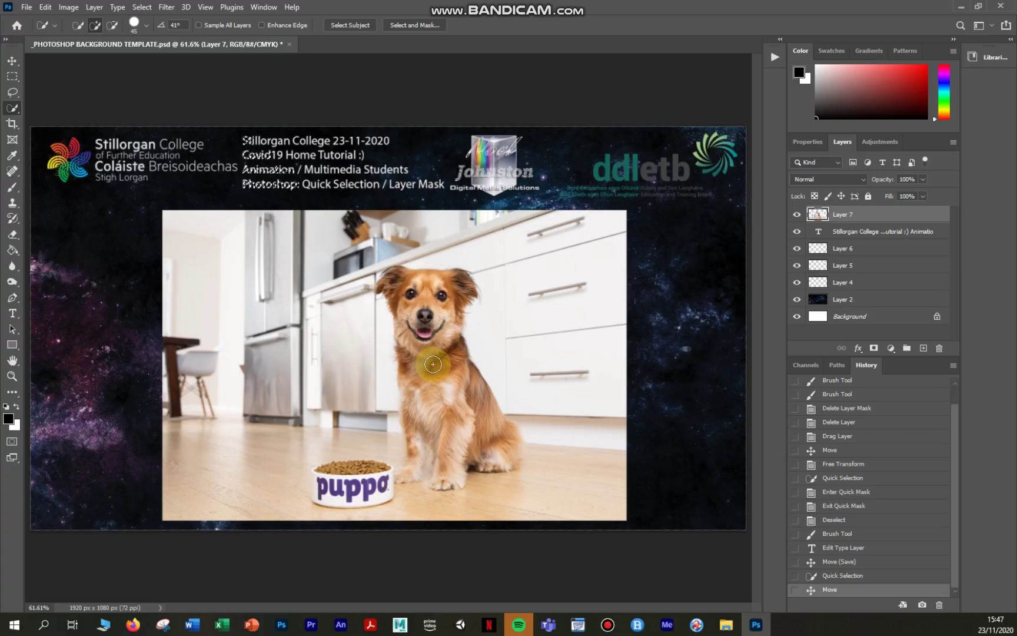
key(bracketright)
key(bracketright)
key(bracketright)
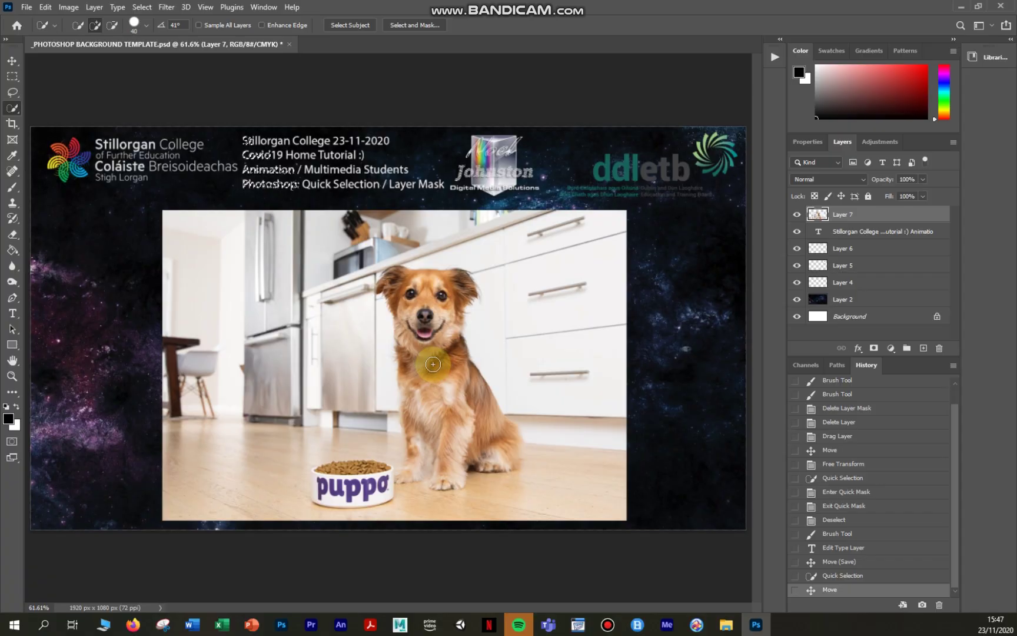
mouse_move(434, 365)
mouse_down()
mouse_move(439, 402)
mouse_move(410, 469)
mouse_move(511, 450)
mouse_move(403, 320)
mouse_move(395, 288)
mouse_move(427, 299)
mouse_move(454, 291)
mouse_move(428, 312)
mouse_move(443, 414)
mouse_move(424, 371)
mouse_move(434, 412)
mouse_move(436, 396)
mouse_move(452, 422)
mouse_move(443, 380)
mouse_up()
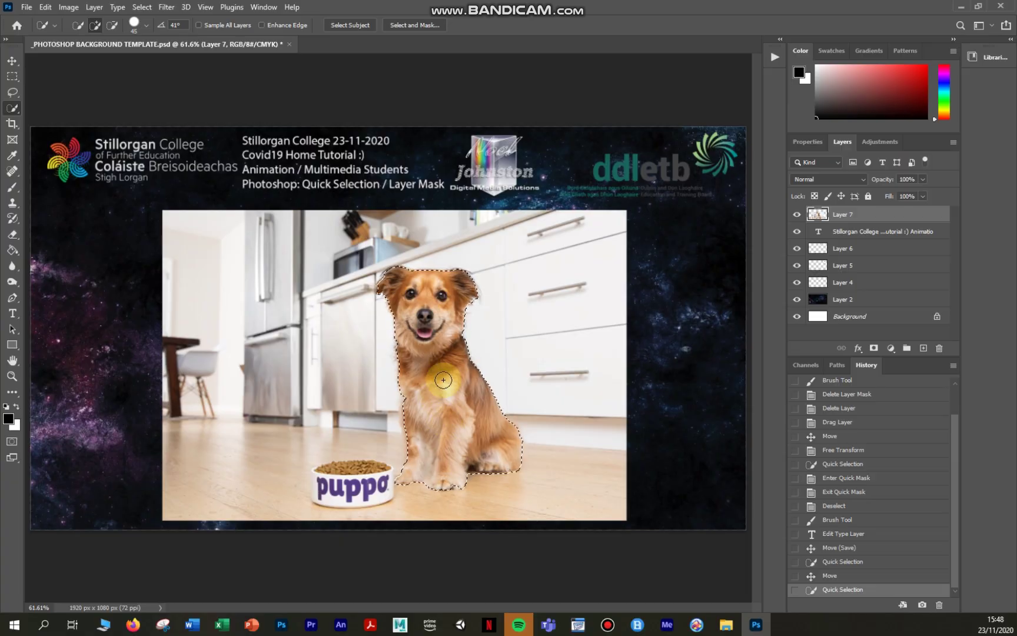
Show the dog selection as a Quick Mask and inspect the fur edges around the head and ears
key(q)
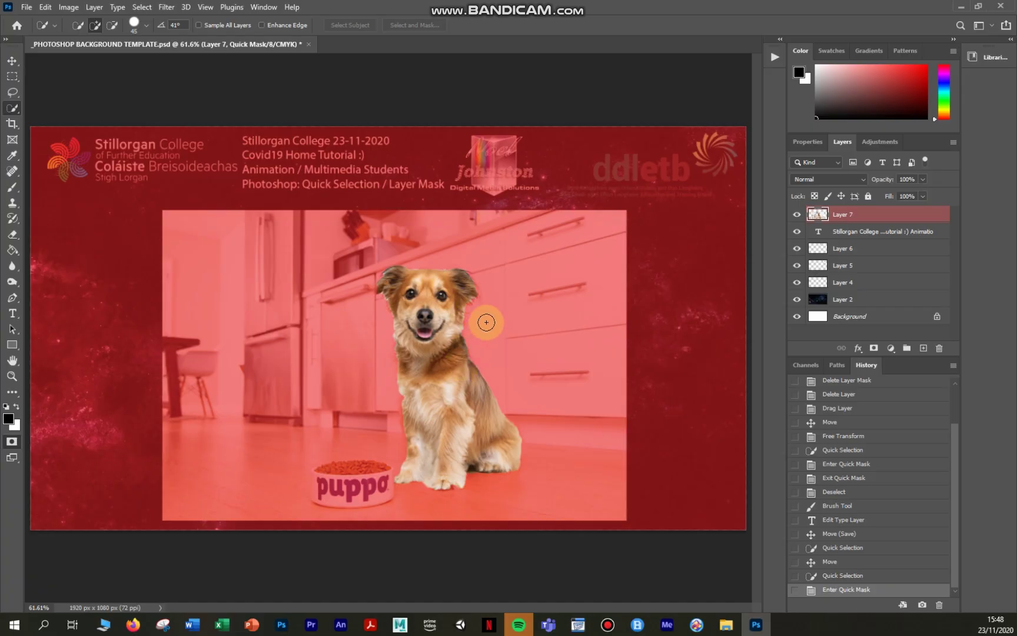
scroll(526, 318, up, 7)
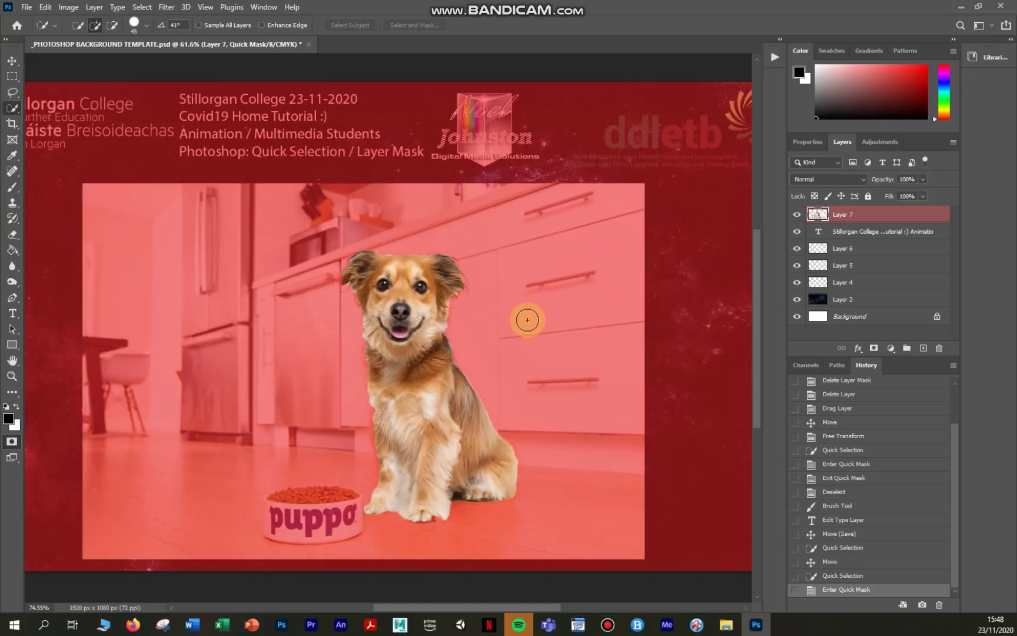
scroll(471, 287, up, 2)
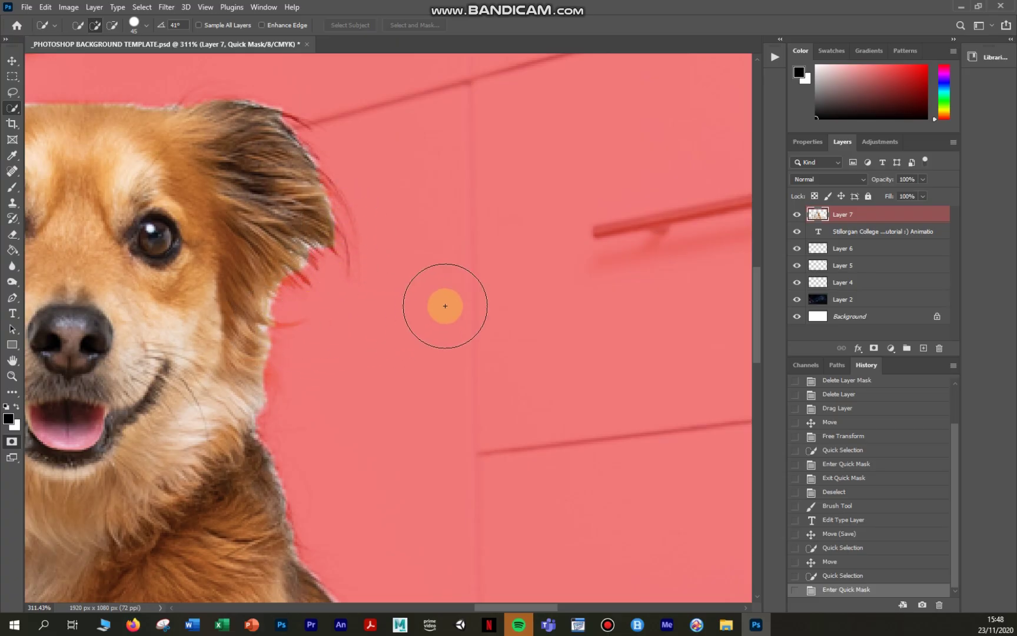
scroll(445, 305, down, 6)
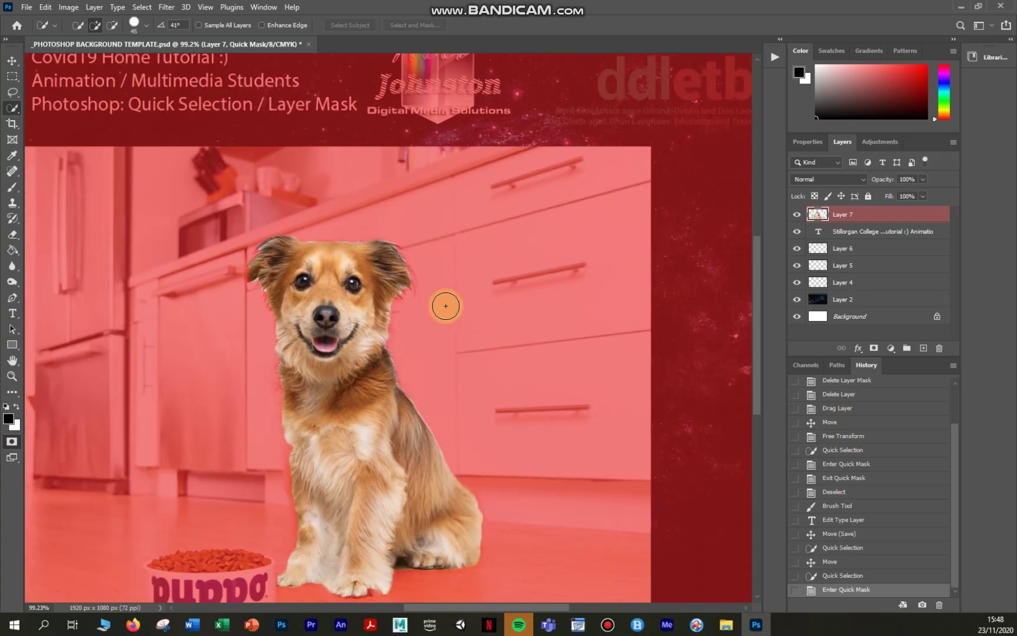
scroll(353, 300, up, 2)
scroll(380, 324, down, 4)
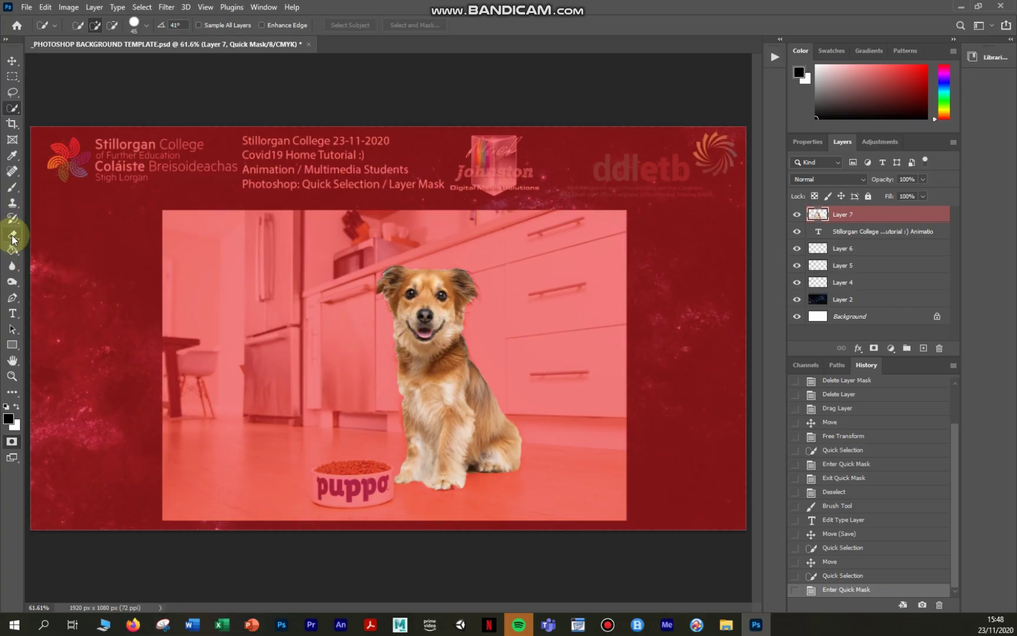
Mask out the white fringe under the dog's image-left ear in the Quick Mask with a small black brush
click(12, 187)
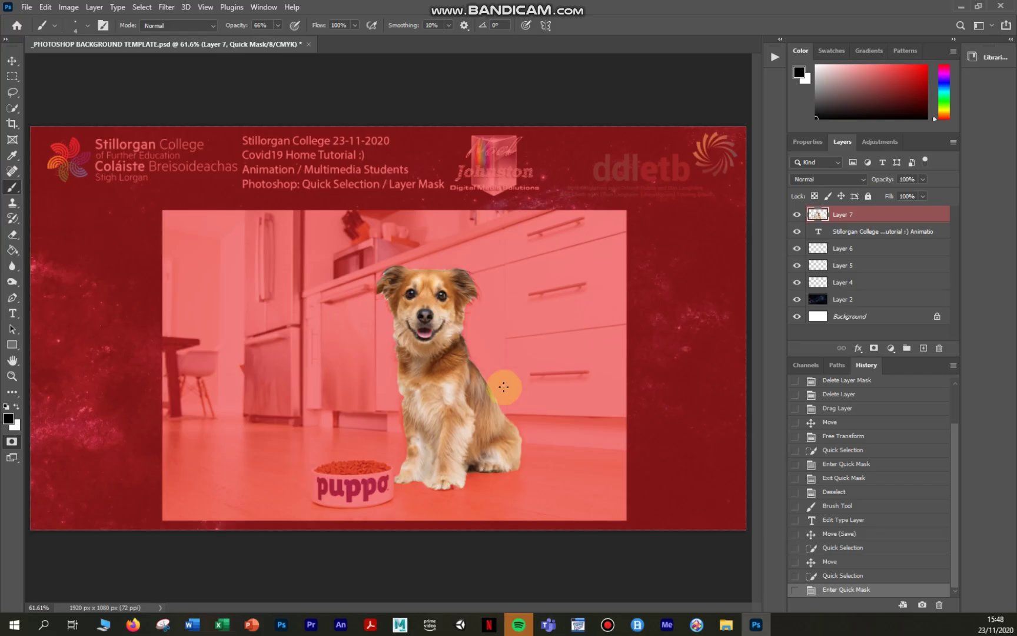
scroll(349, 316, up, 10)
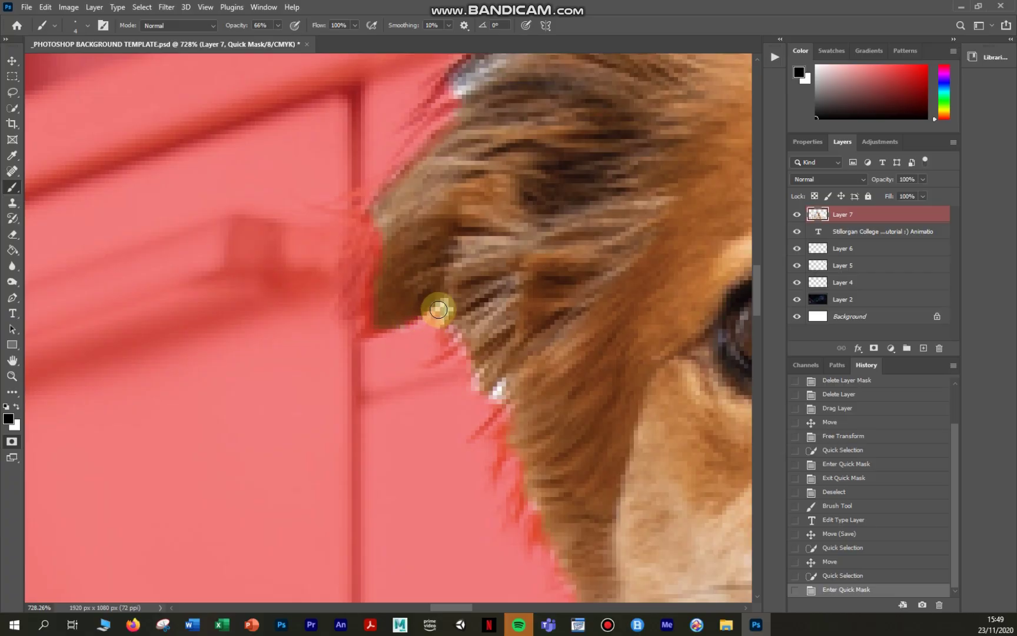
mouse_move(441, 306)
mouse_down()
mouse_move(470, 386)
mouse_move(486, 401)
mouse_move(501, 390)
mouse_move(479, 394)
mouse_move(445, 311)
mouse_move(422, 327)
mouse_move(436, 318)
mouse_up()
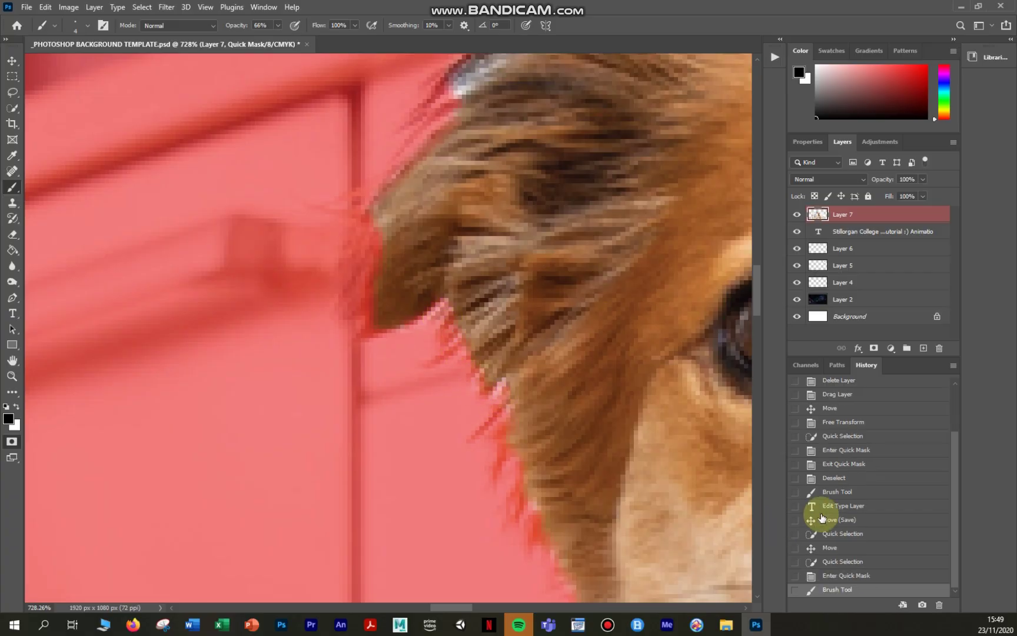
Paint black along the top of the dog's head between the ears to remove the pale fringe from the selection
scroll(761, 307, up, 5)
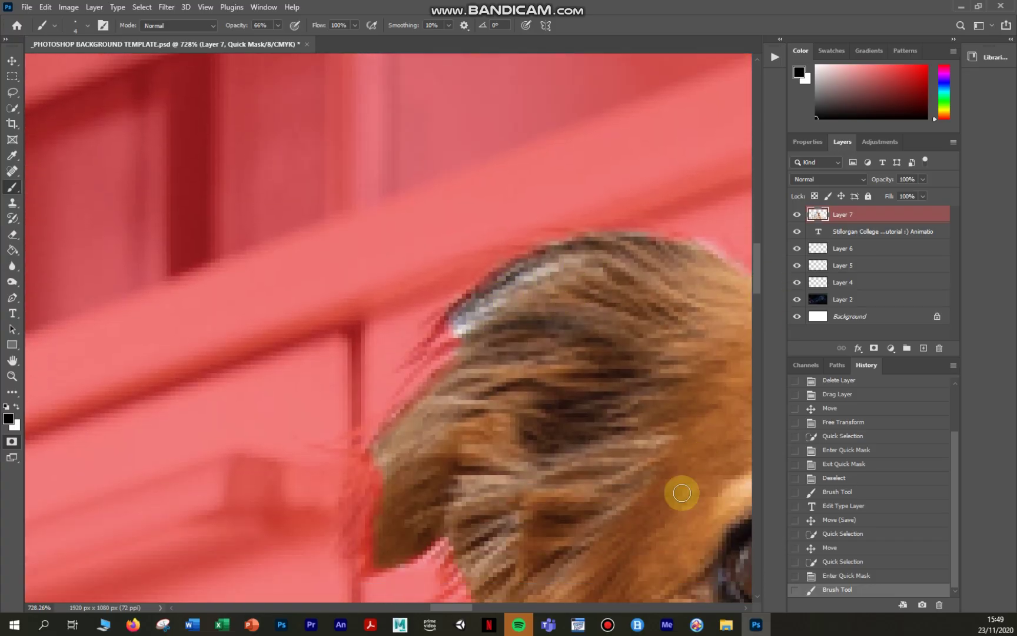
drag(453, 606, 477, 606)
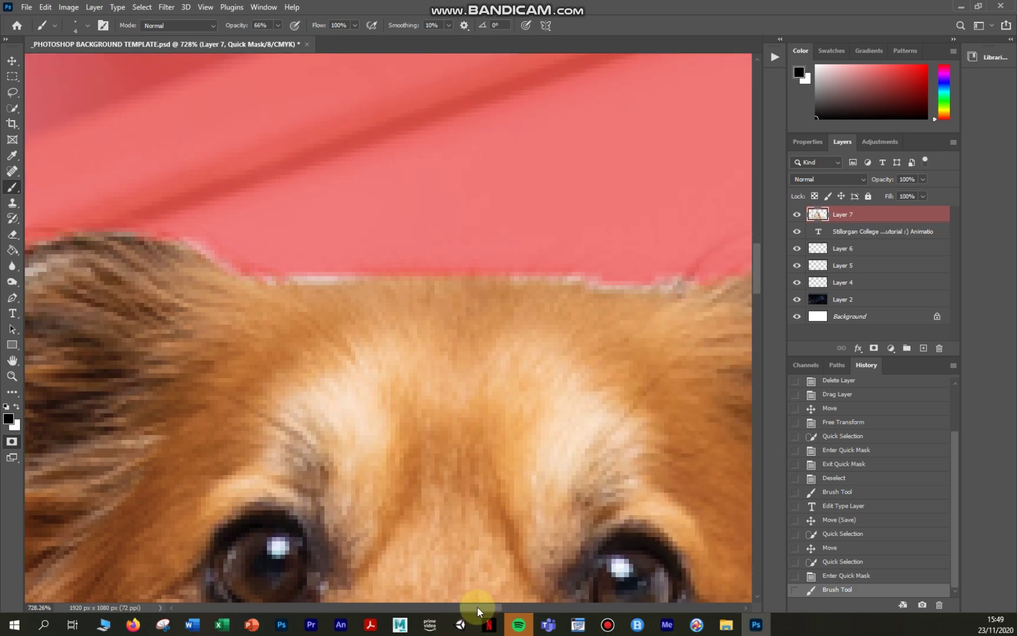
drag(257, 273, 451, 276)
key(ctrl+z)
click(198, 238)
mouse_move(198, 239)
mouse_down()
mouse_move(322, 280)
mouse_move(504, 269)
mouse_move(688, 278)
mouse_up()
drag(474, 607, 502, 605)
mouse_move(330, 300)
mouse_down()
mouse_move(347, 270)
mouse_move(420, 279)
mouse_move(429, 301)
mouse_move(504, 361)
mouse_move(450, 309)
mouse_move(498, 322)
mouse_move(475, 324)
mouse_move(68, 91)
mouse_move(52, 112)
mouse_move(54, 147)
mouse_up()
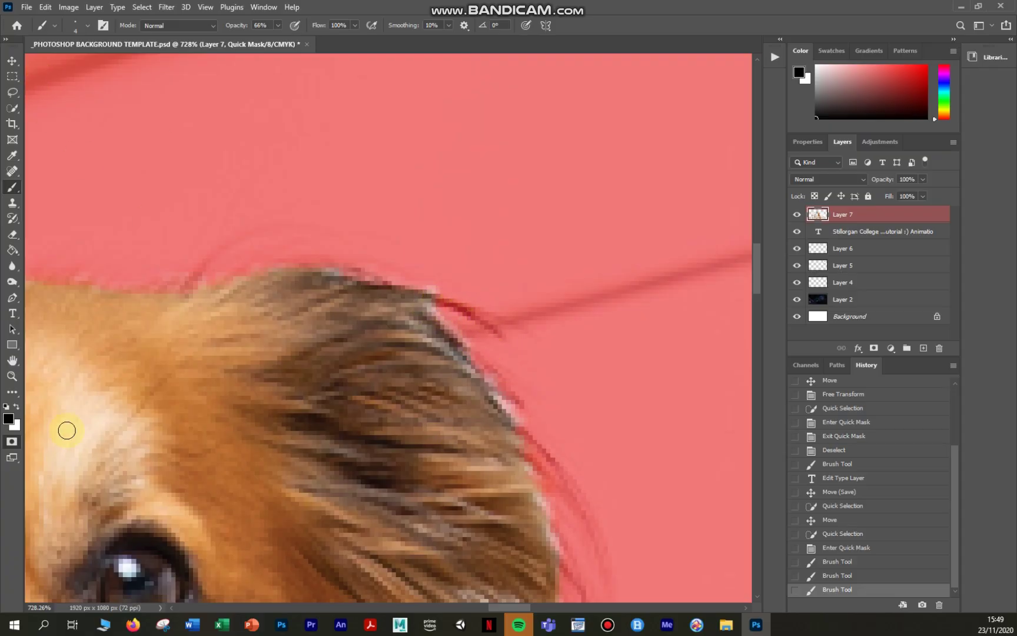
Try to paint the stray hair strand on the image-right ear back into the selection with white, and mask it over again with black
click(16, 406)
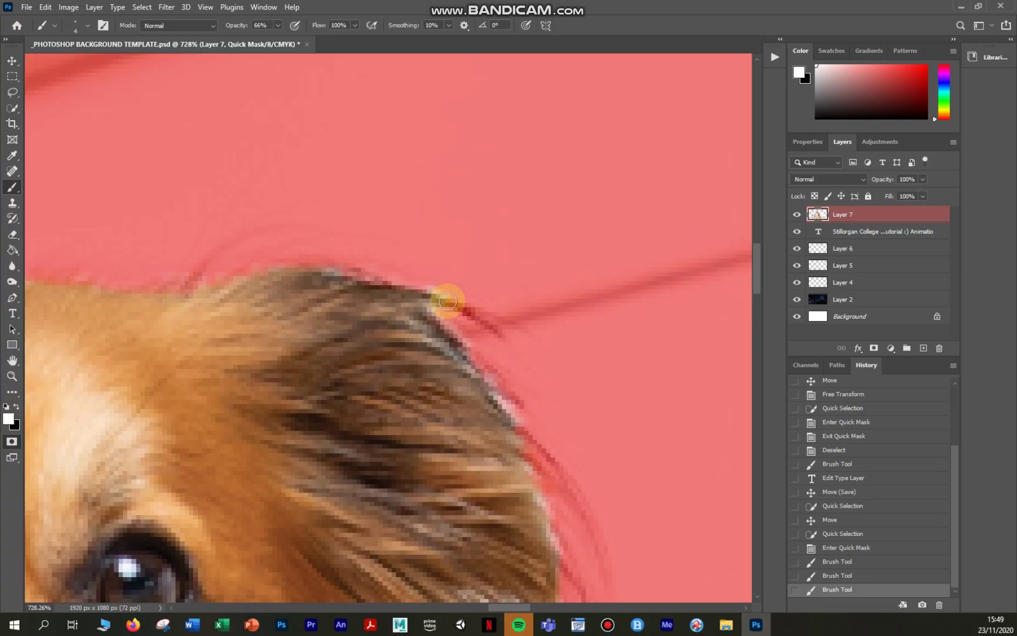
mouse_move(472, 316)
mouse_down()
mouse_move(497, 331)
mouse_move(471, 310)
mouse_move(421, 300)
mouse_move(430, 312)
mouse_move(462, 297)
mouse_up()
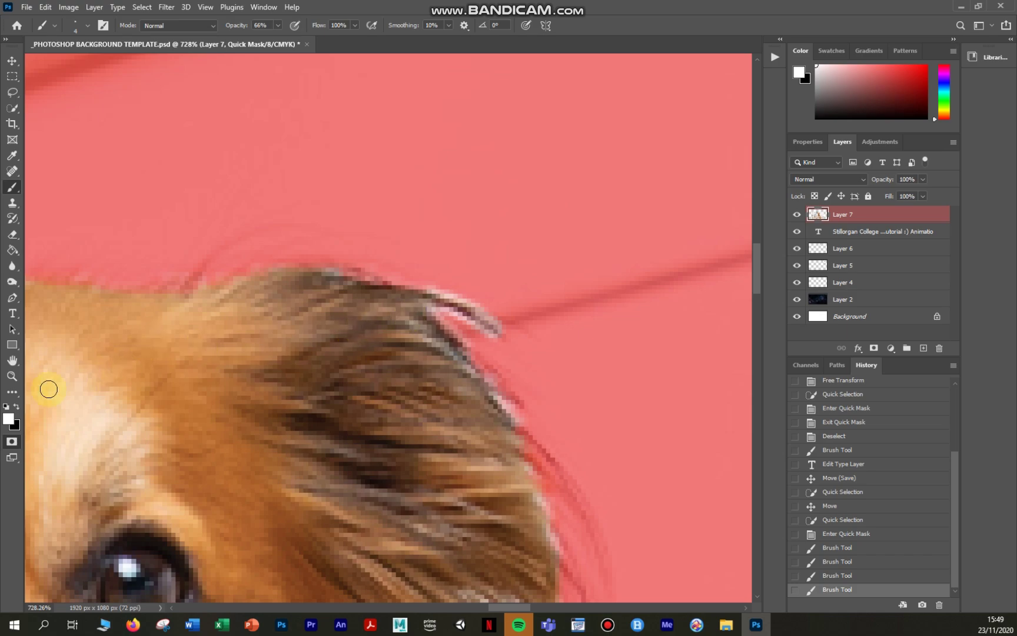
click(16, 407)
mouse_move(495, 329)
mouse_down()
mouse_move(428, 291)
mouse_move(480, 330)
mouse_move(463, 308)
mouse_up()
Paint the stray hair strands on top of the image-right ear back into the selection with a white 2-pixel brush
key(bracketright)
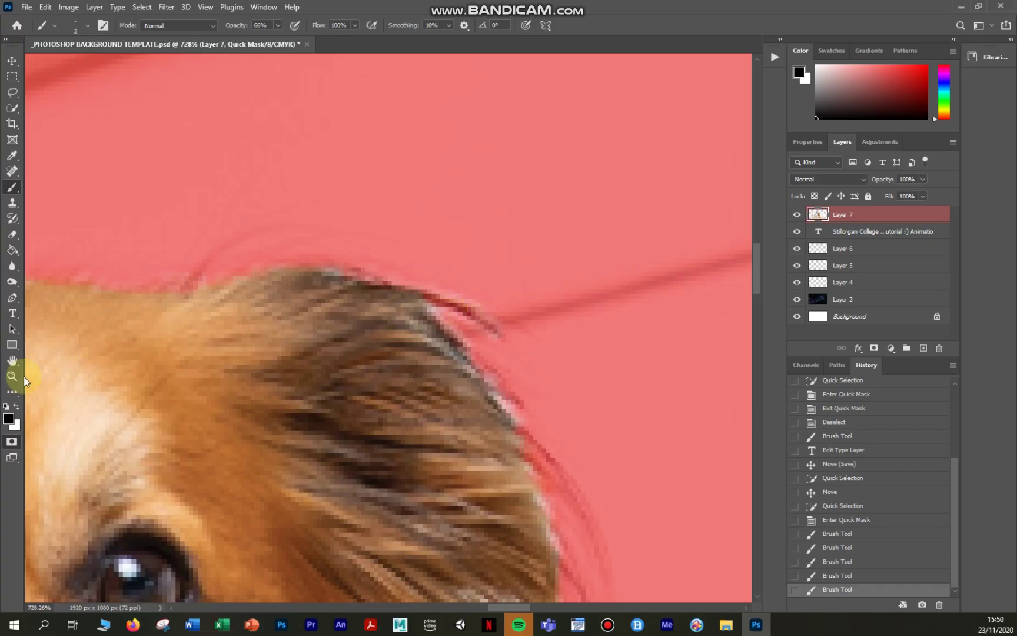
click(16, 407)
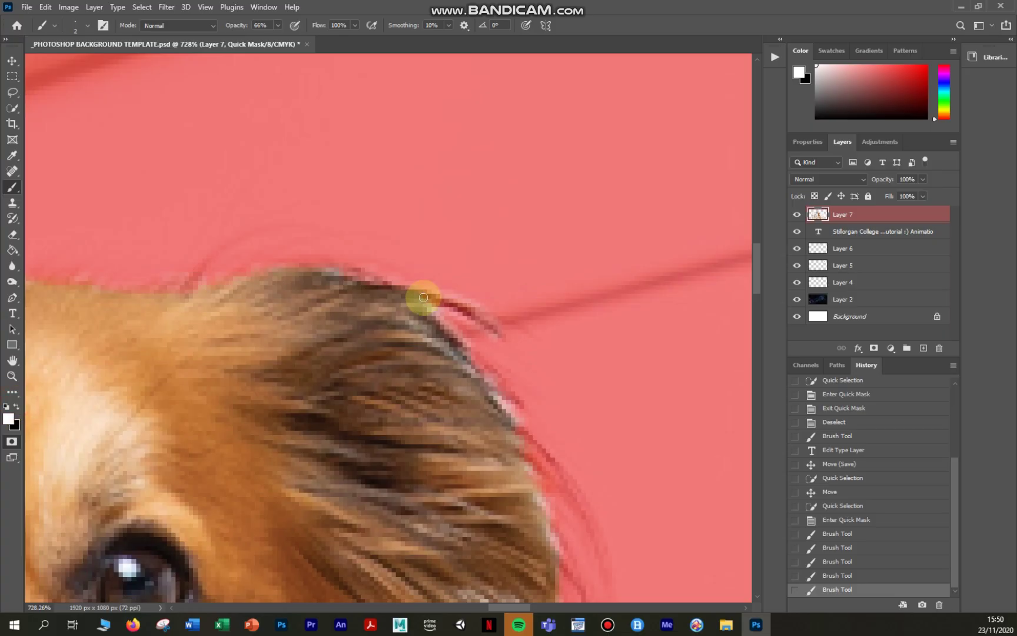
mouse_move(440, 299)
mouse_down()
mouse_move(488, 324)
mouse_move(428, 295)
mouse_up()
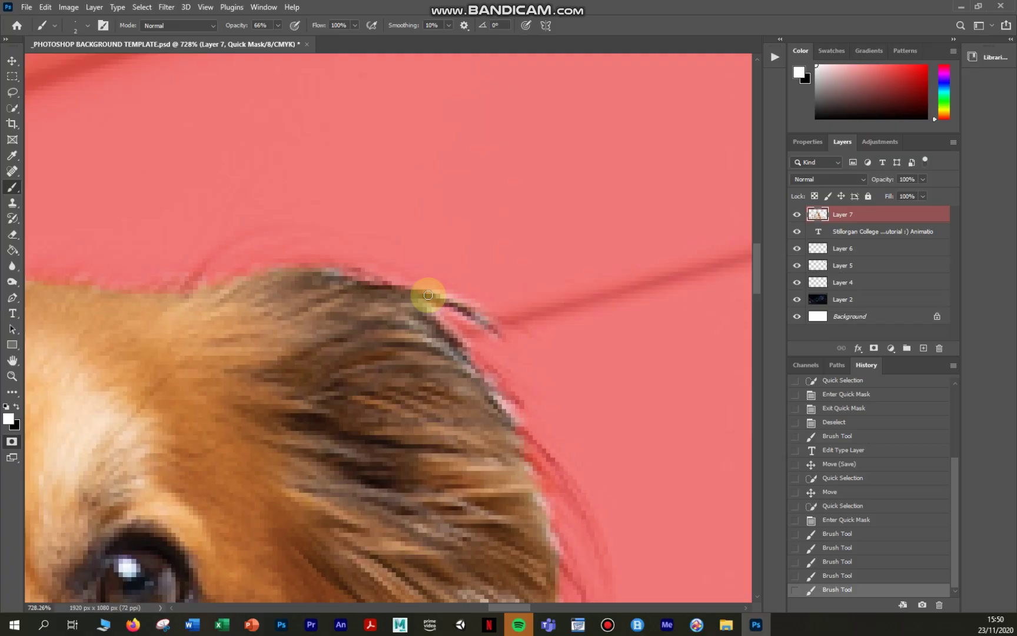
mouse_move(196, 291)
mouse_down()
mouse_move(182, 286)
mouse_move(197, 272)
mouse_move(187, 297)
mouse_up()
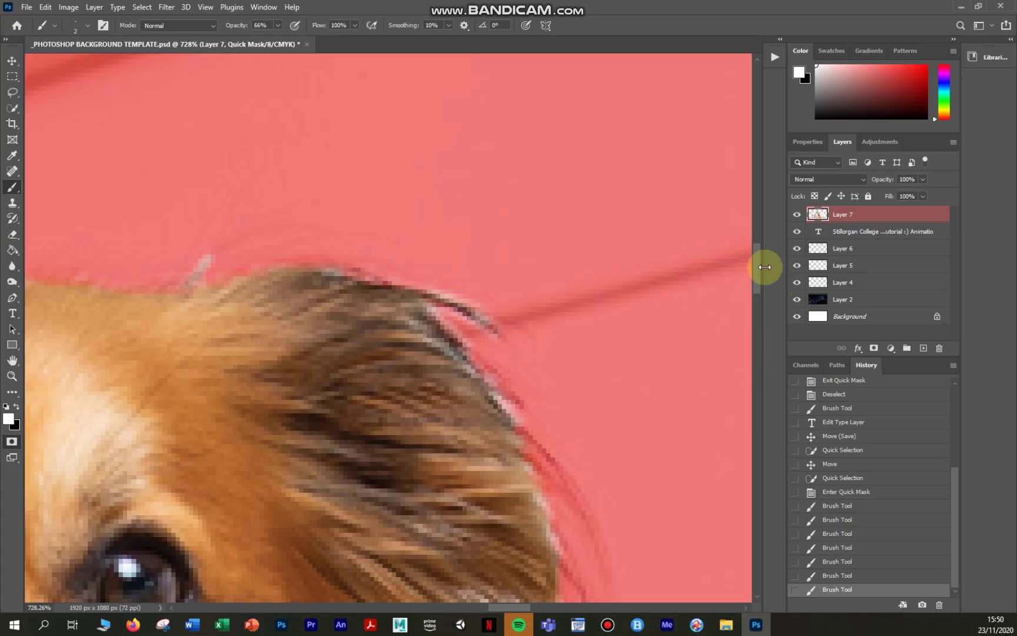
Mask out the pale fringe along the outer edge of the image-right ear and down the cheek with a black brush
drag(756, 266, 600, 280)
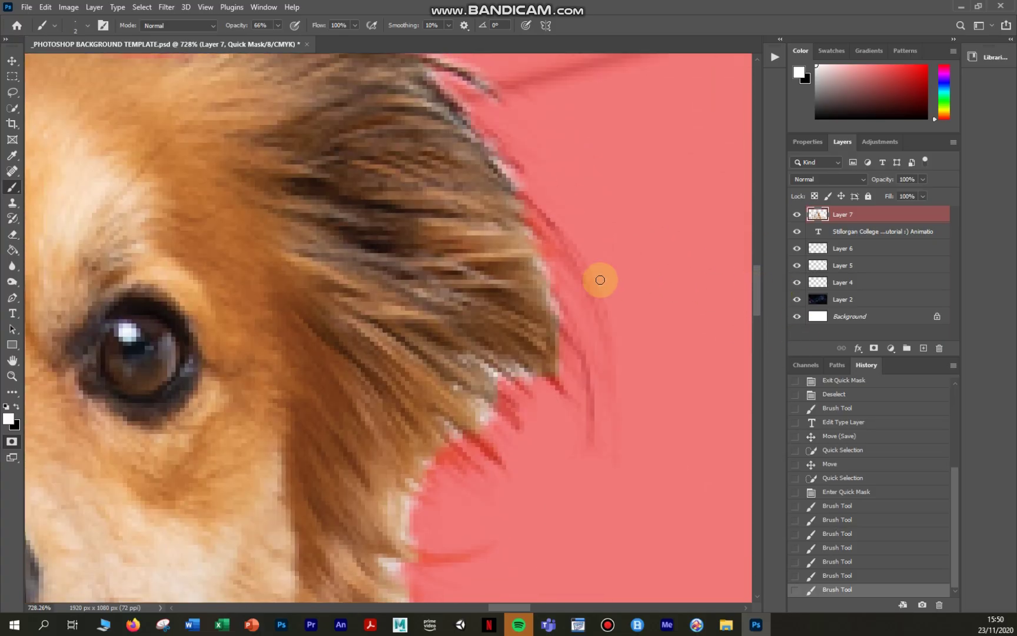
click(17, 407)
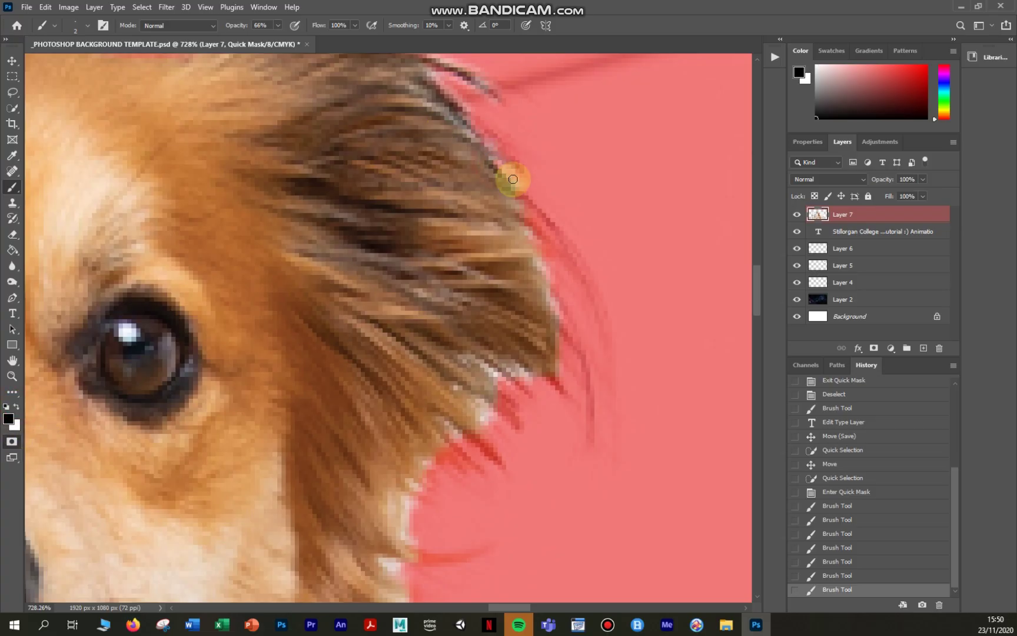
mouse_move(511, 180)
mouse_down()
mouse_move(567, 336)
mouse_move(563, 318)
mouse_up()
mouse_move(520, 368)
mouse_down()
mouse_move(488, 366)
mouse_move(489, 417)
mouse_move(480, 418)
mouse_move(490, 412)
mouse_move(495, 424)
mouse_move(460, 440)
mouse_move(446, 422)
mouse_move(430, 449)
mouse_up()
mouse_move(405, 511)
mouse_down()
mouse_move(411, 541)
mouse_move(404, 514)
mouse_move(409, 484)
mouse_up()
drag(760, 295, 756, 324)
mouse_move(386, 245)
mouse_down()
mouse_move(404, 258)
mouse_move(407, 295)
mouse_up()
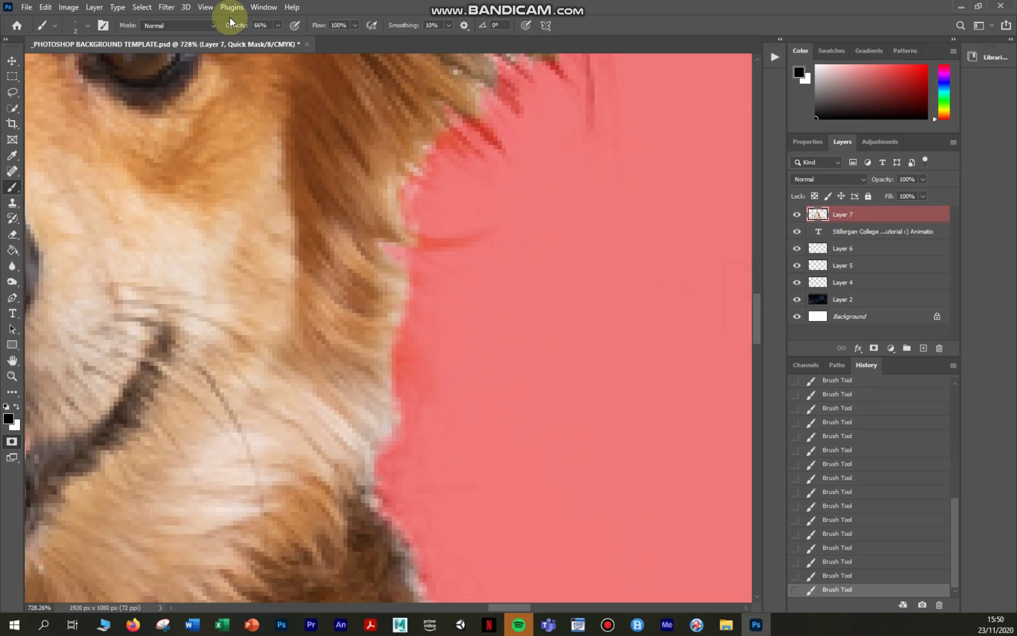
Fit the image in the window, try adding masks to Layer 7 while still in Quick Mask mode, and undo them
click(205, 8)
click(246, 119)
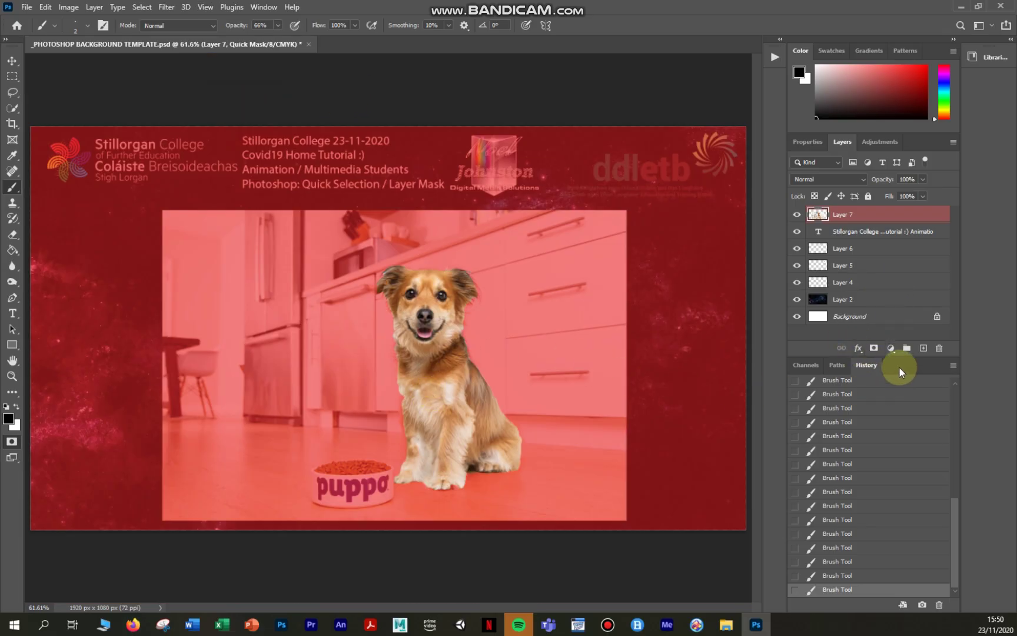
click(874, 349)
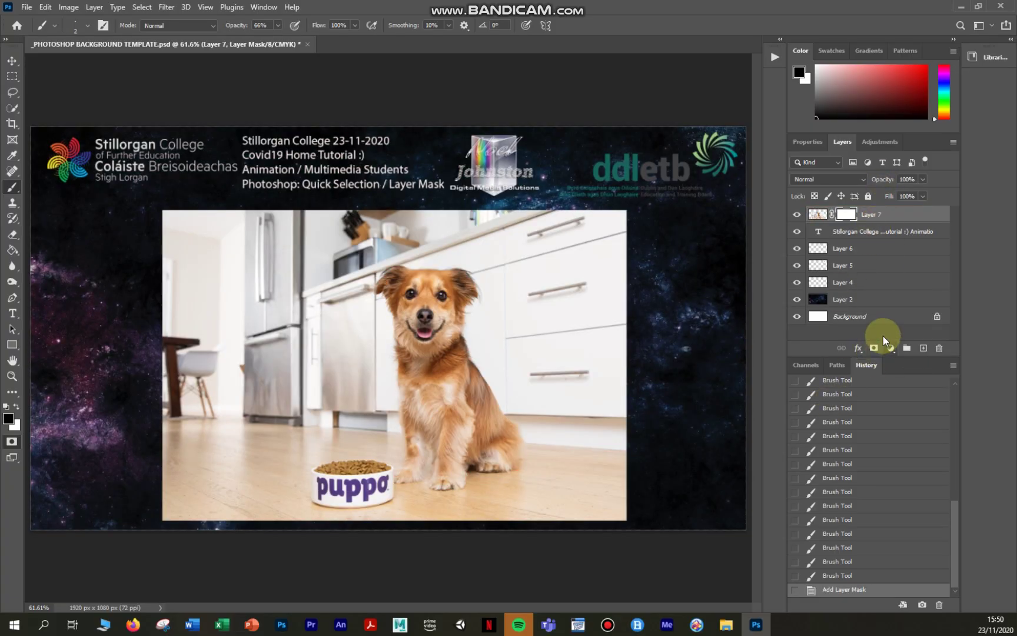
click(874, 349)
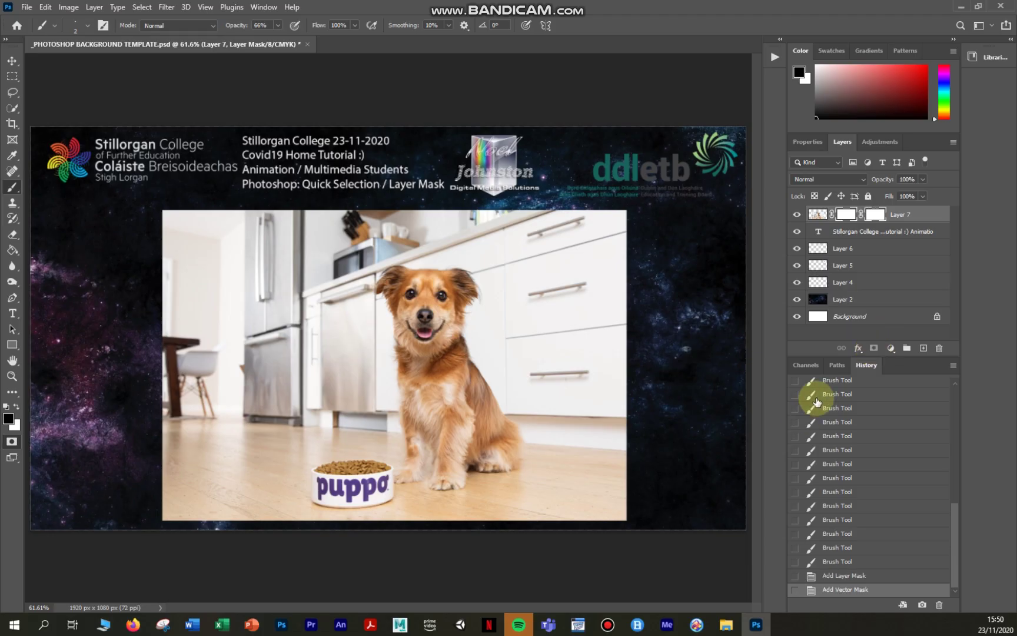
key(ctrl+z)
key(ctrl+z)
Exit Quick Mask mode and add a layer mask to Layer 7 from the dog selection to hide the kitchen
key(q)
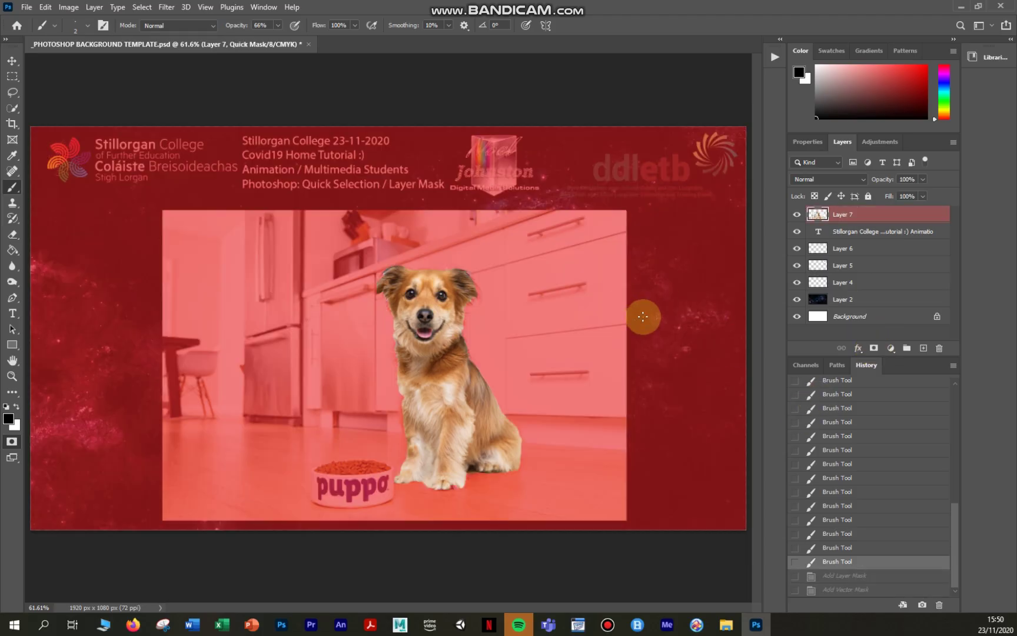
key(q)
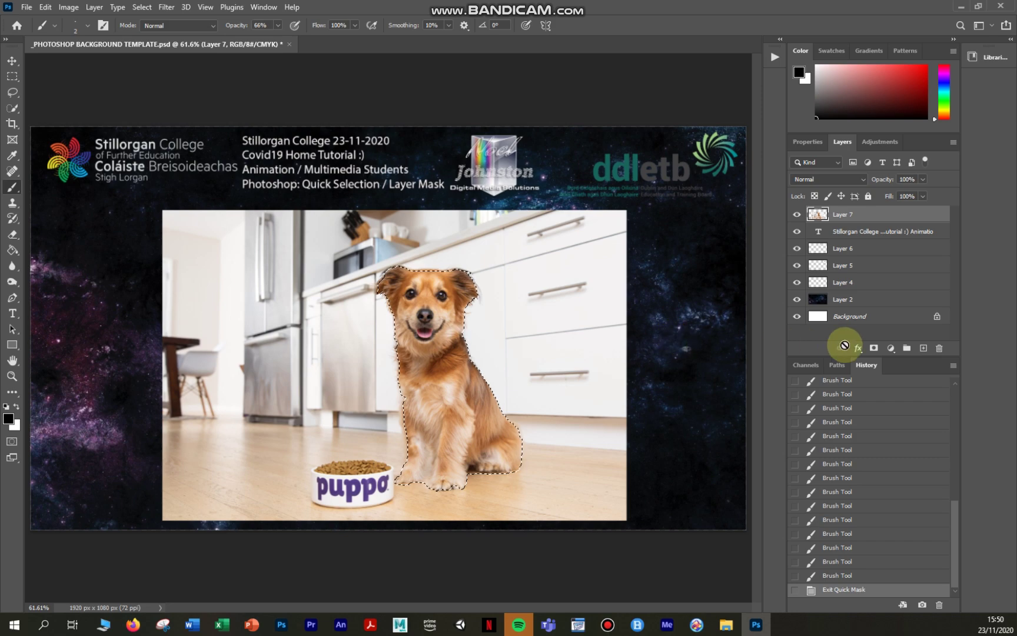
click(875, 351)
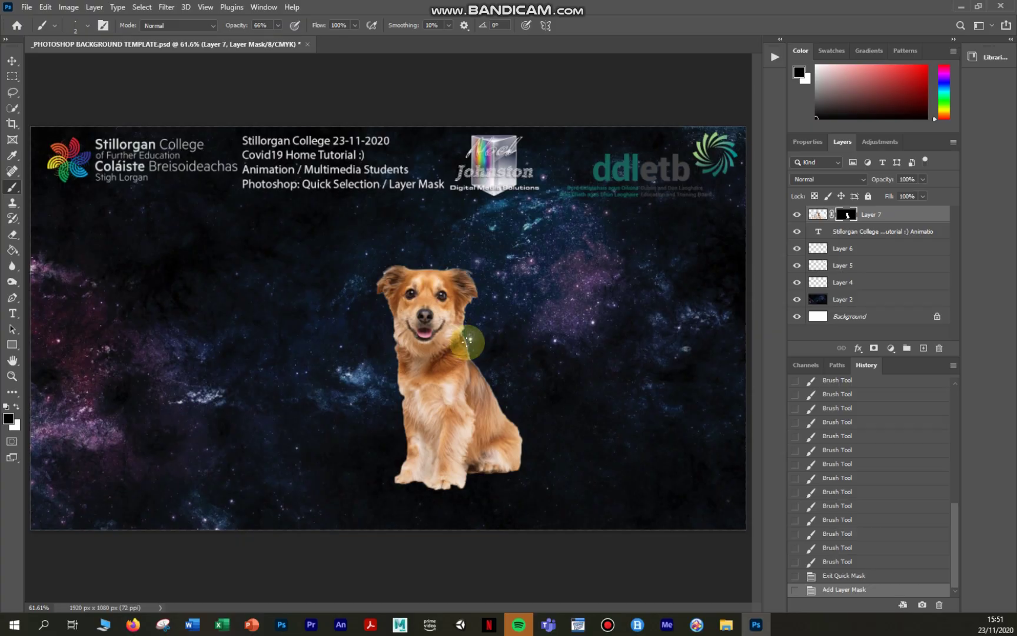
click(11, 61)
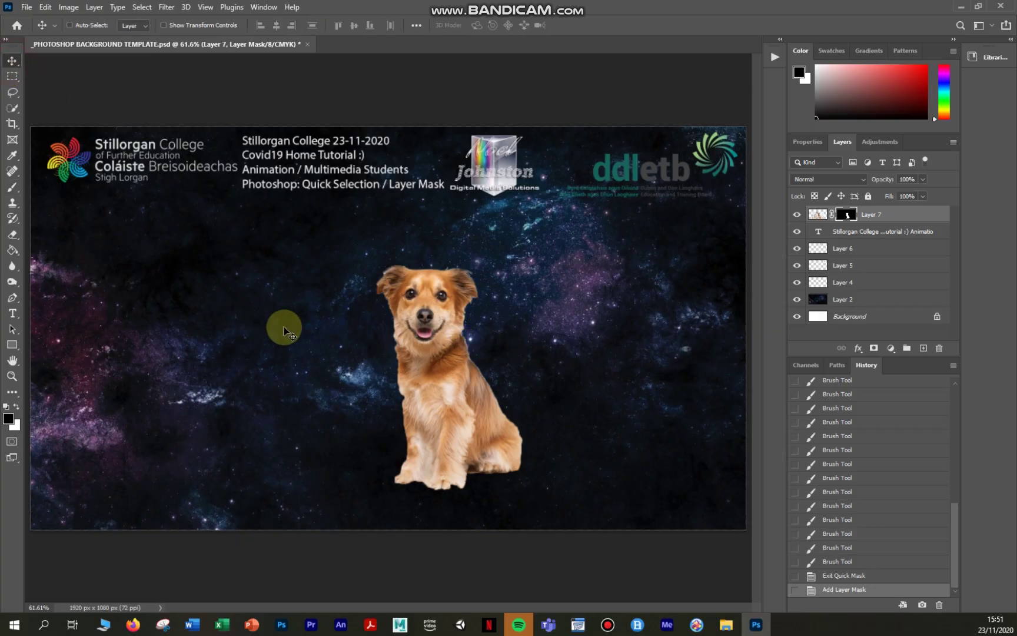